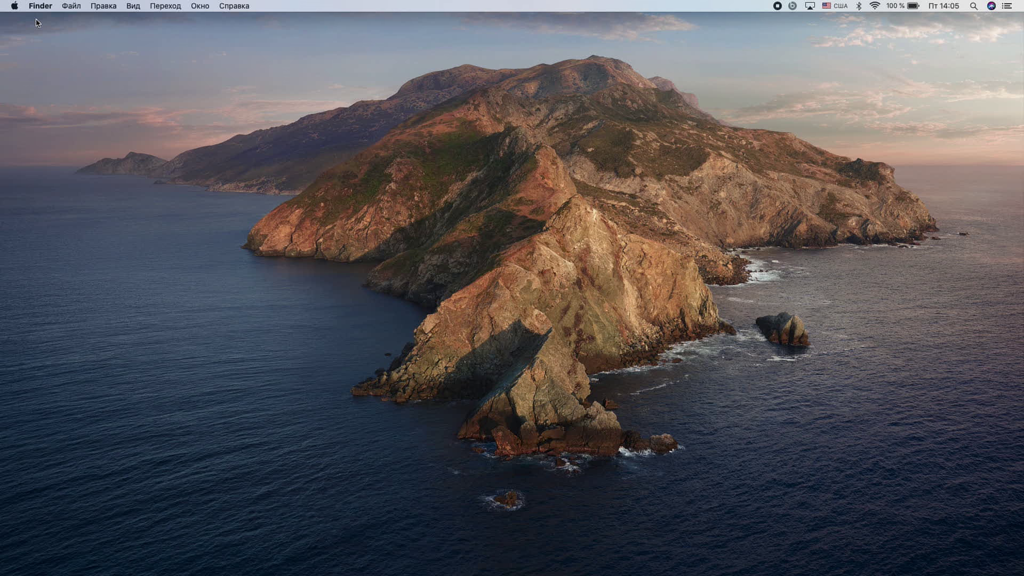
- Open the Software Update (Обновление ПО) section of System Preferences
left_click(21, 6)
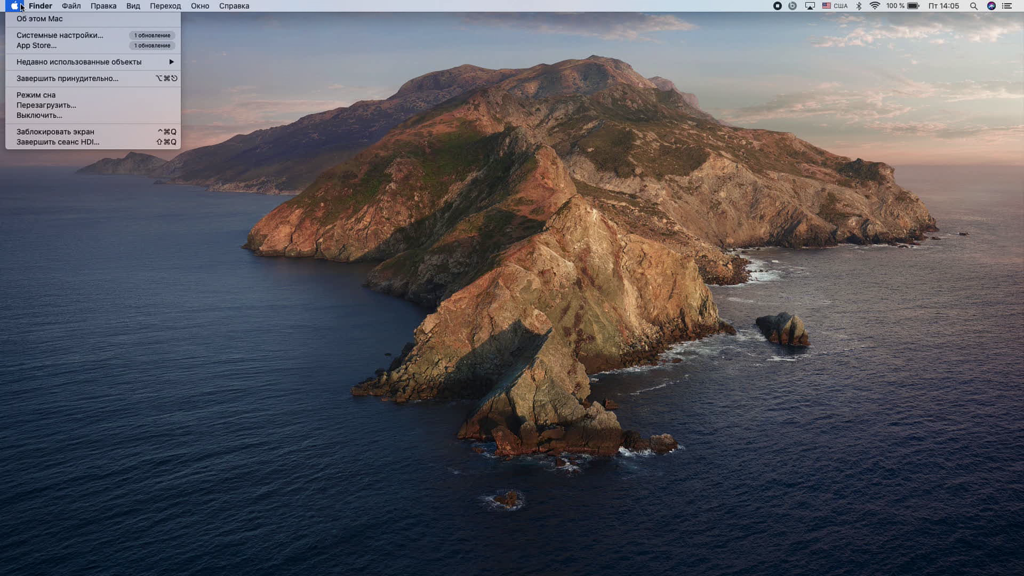
left_click(32, 35)
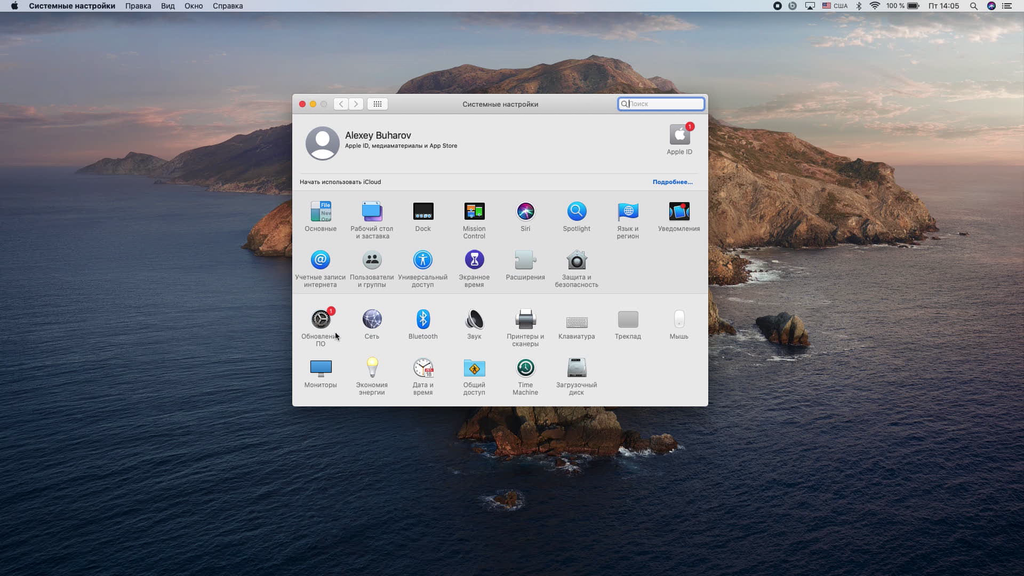
left_click(320, 320)
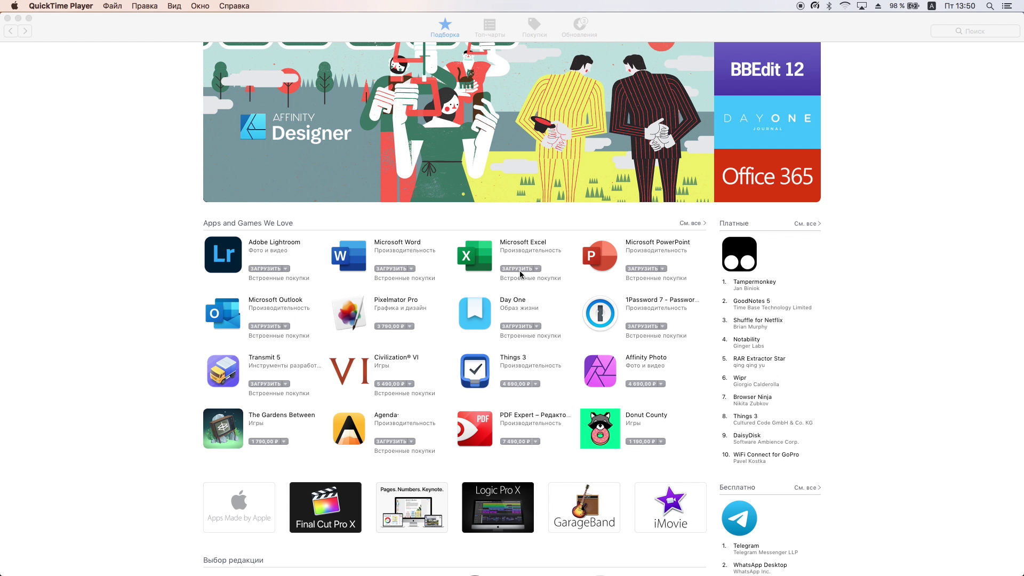
- In the App Store, search for "big sur" and open the macOS Big Sur page
left_click(954, 30)
type("big sur")
key("Return")
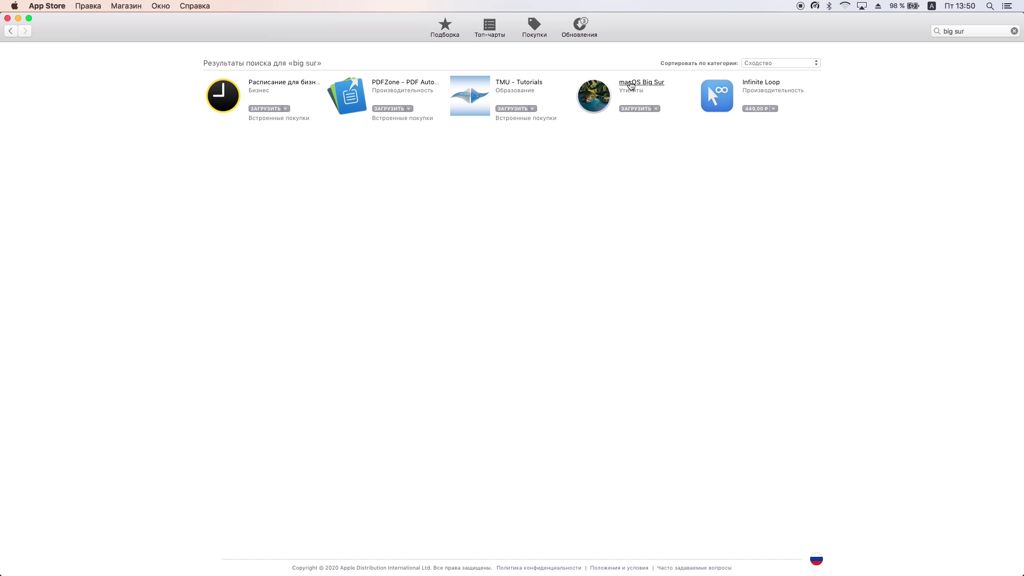
left_click(631, 85)
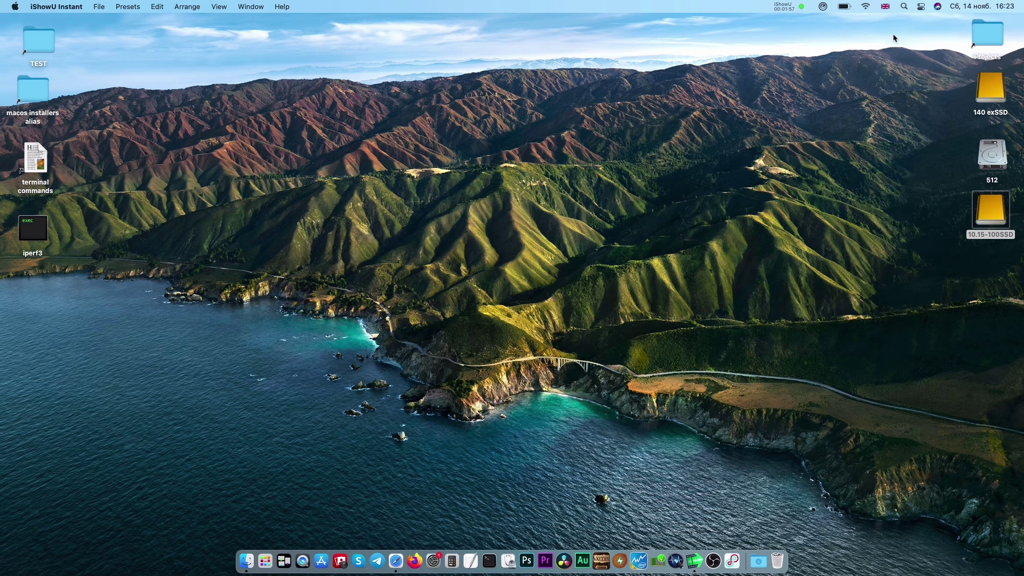
- Open Control Center and examine its display and sound controls
left_click(920, 8)
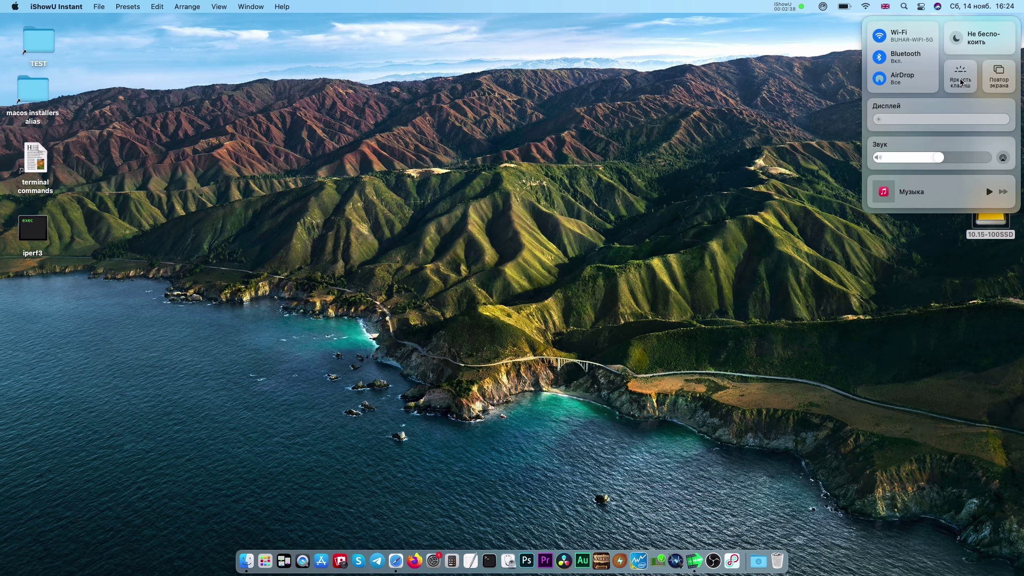
mouse_move(1004, 111)
mouse_move(954, 157)
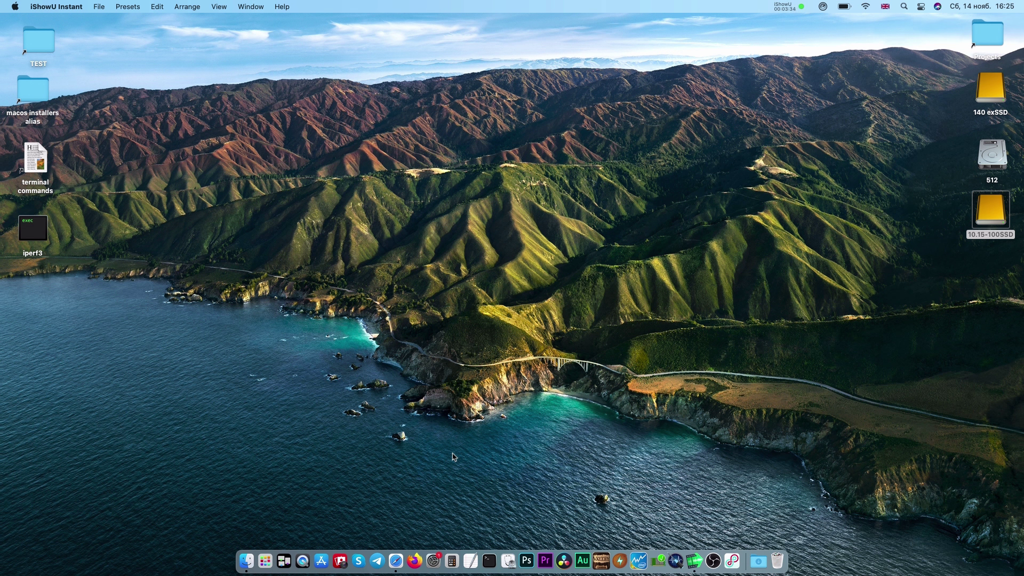
- In the menu bar and Dock settings, enable showing Bluetooth in the menu bar and check its status menu
left_click(436, 562)
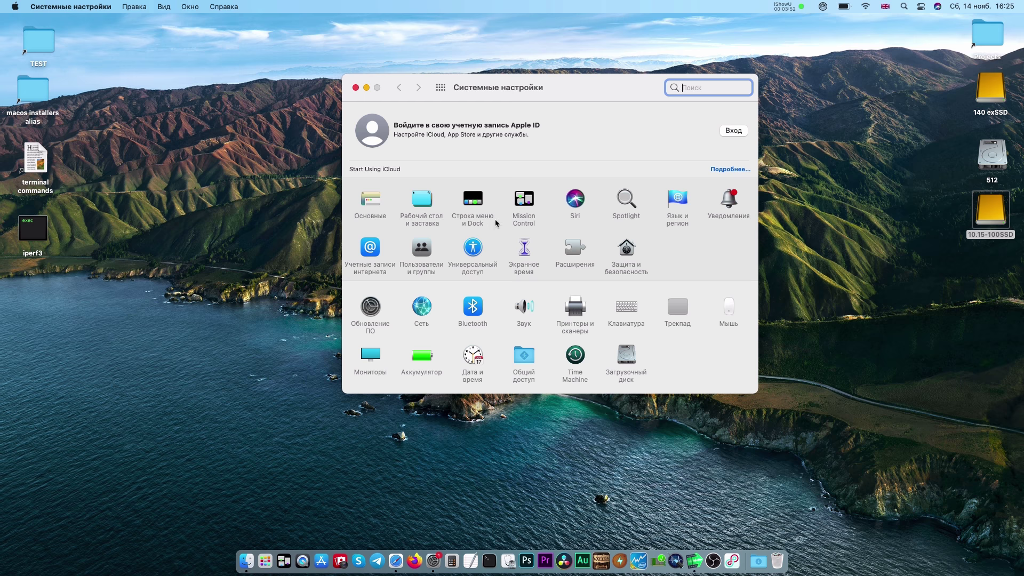
left_click(472, 200)
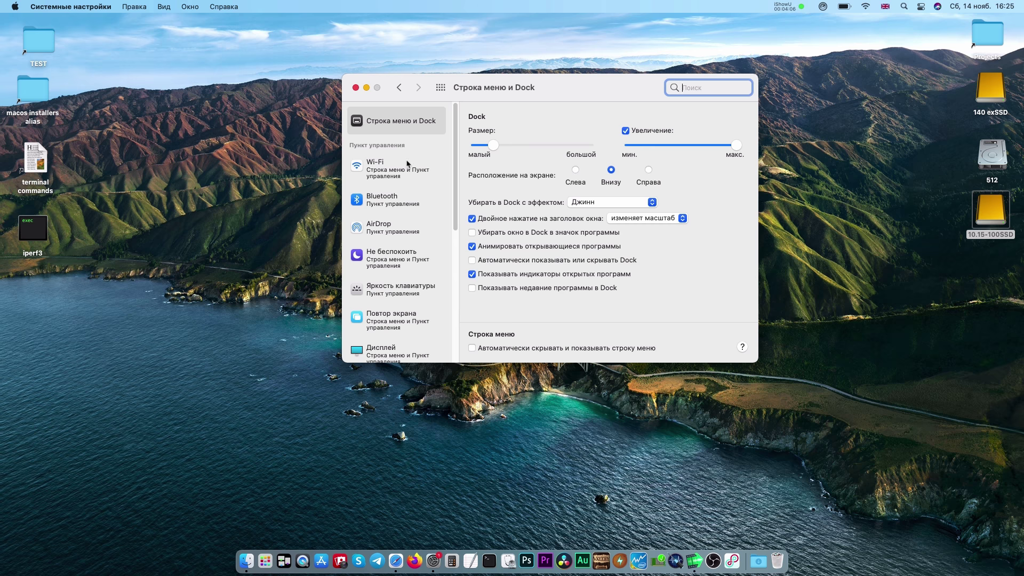
left_click(407, 163)
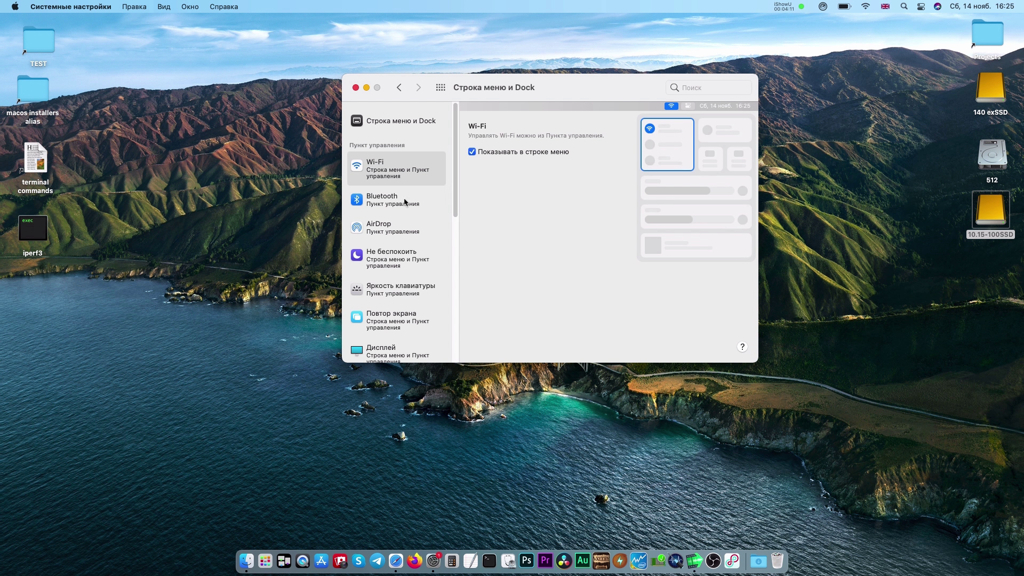
left_click(404, 202)
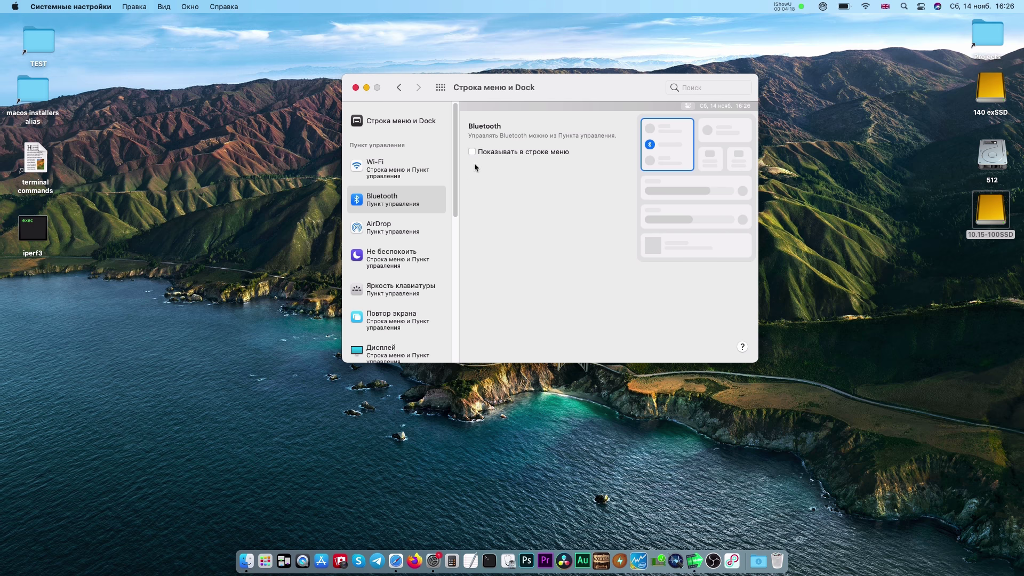
left_click(496, 153)
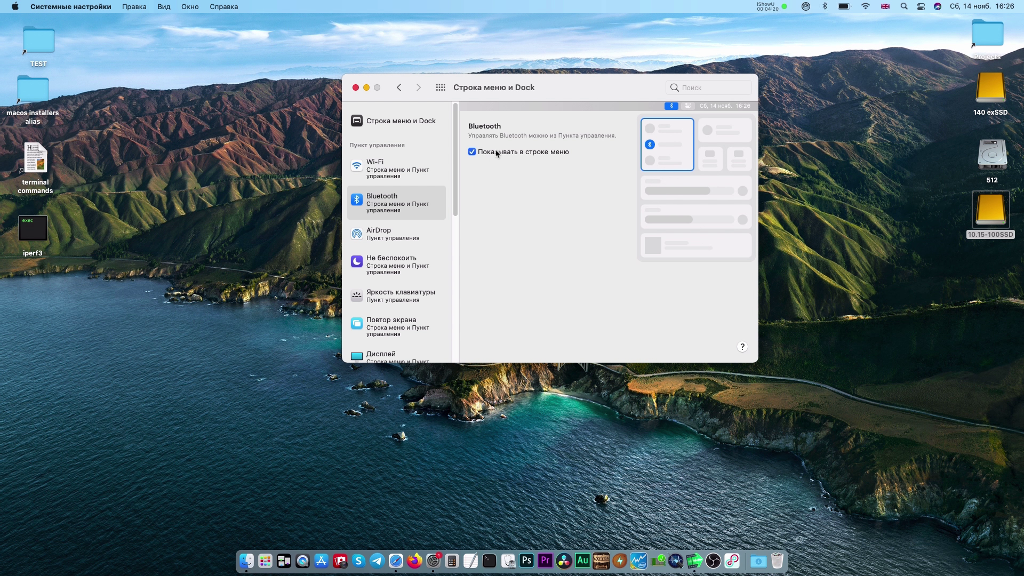
left_click(825, 6)
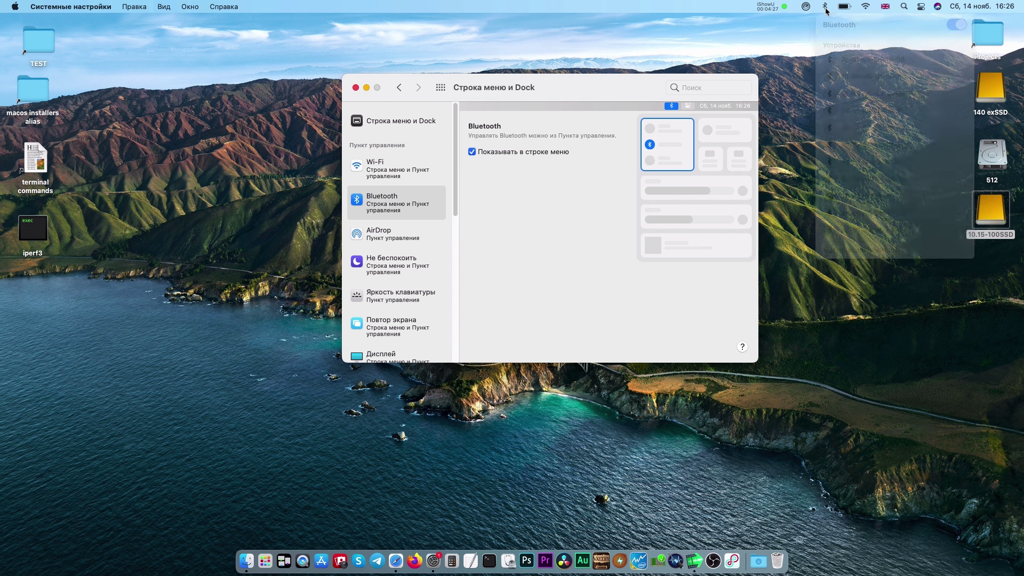
left_click(501, 206)
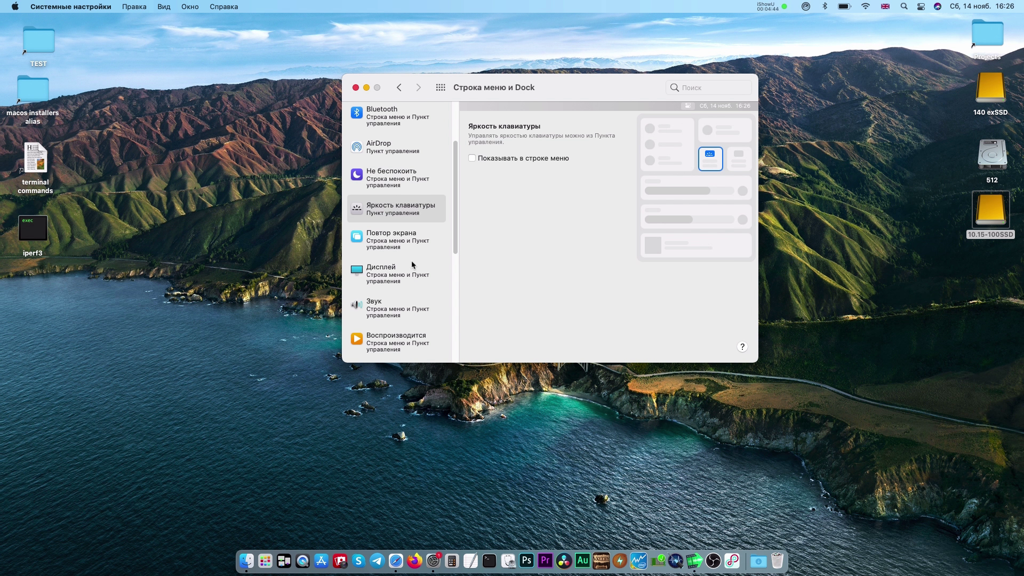
- Enable the percentage display (Показывать в процентах) for the battery in the menu bar
scroll(412, 266, "down", 5)
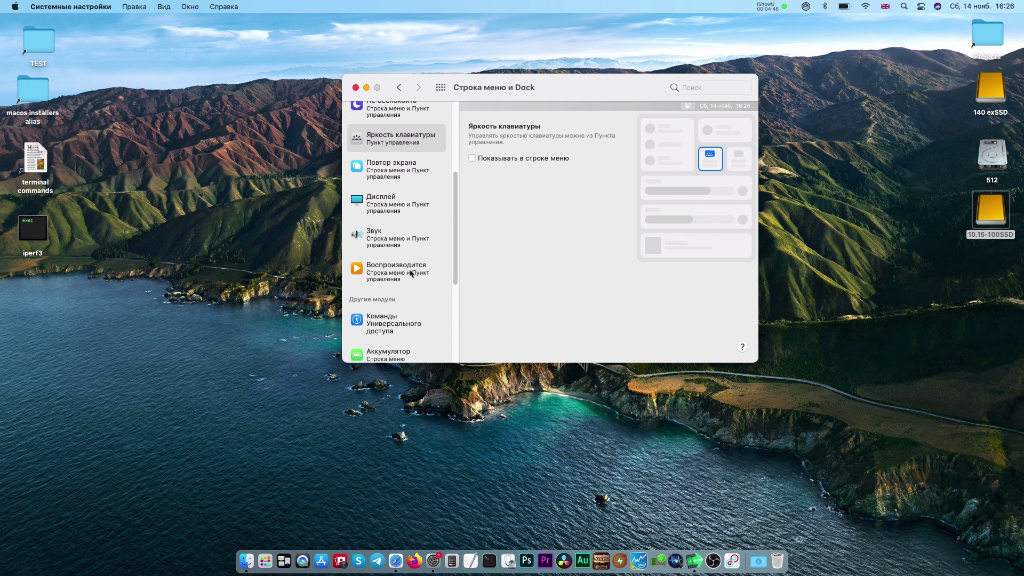
left_click(392, 220)
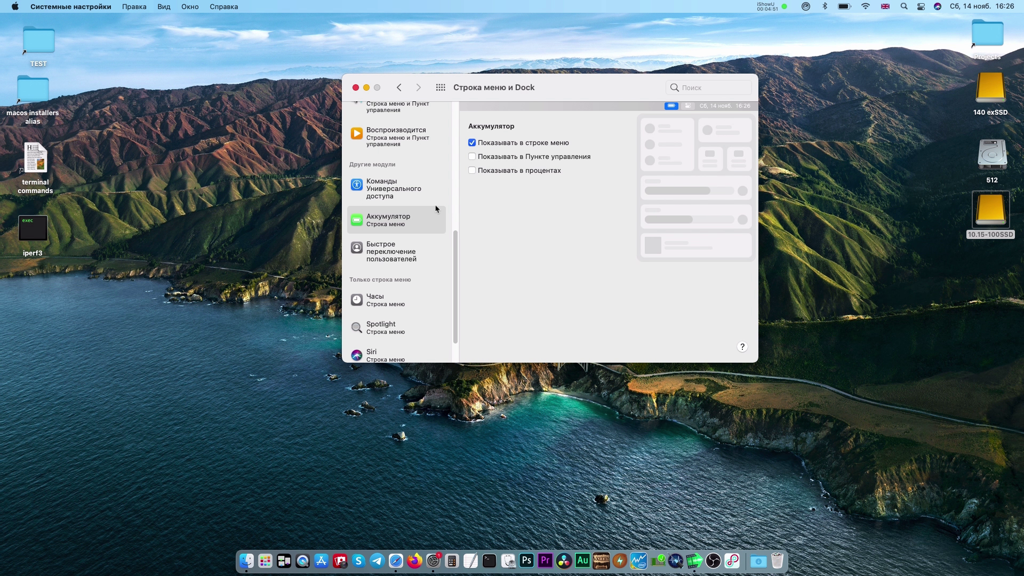
left_click(507, 171)
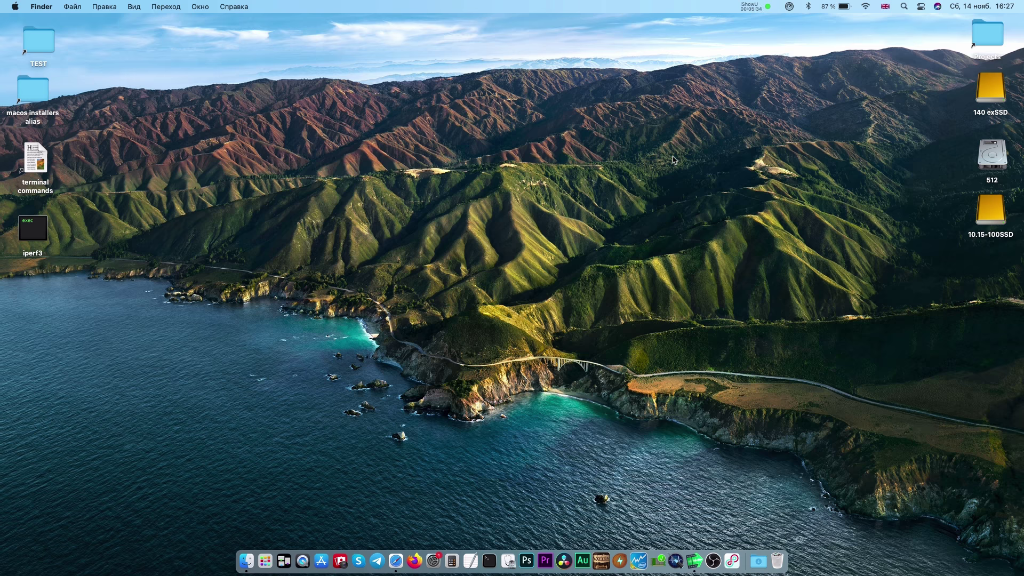
- Add the Notes folder widget (Папка) in its large size to Notification Center, below the world clock widget
left_click(982, 7)
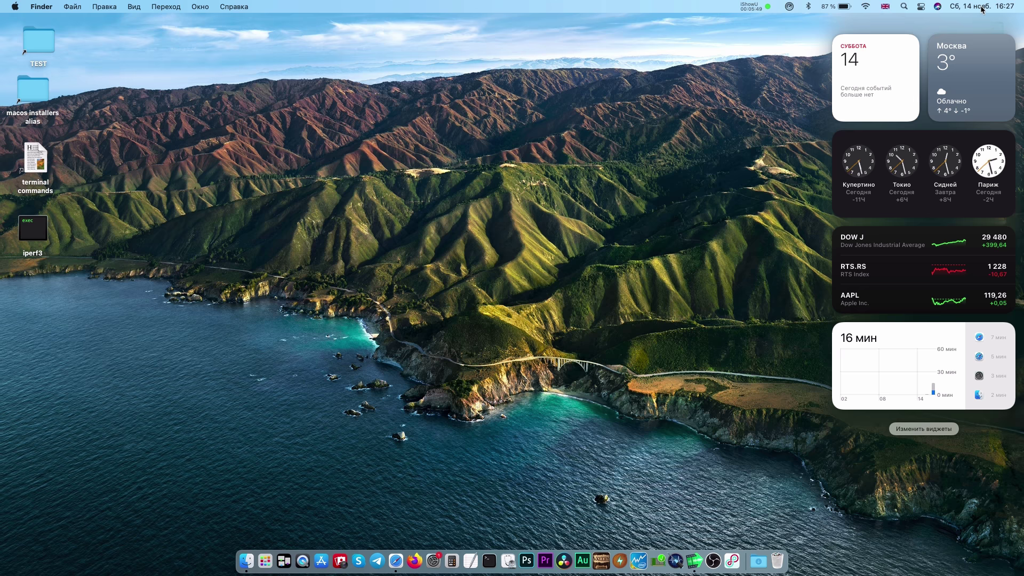
left_click(922, 429)
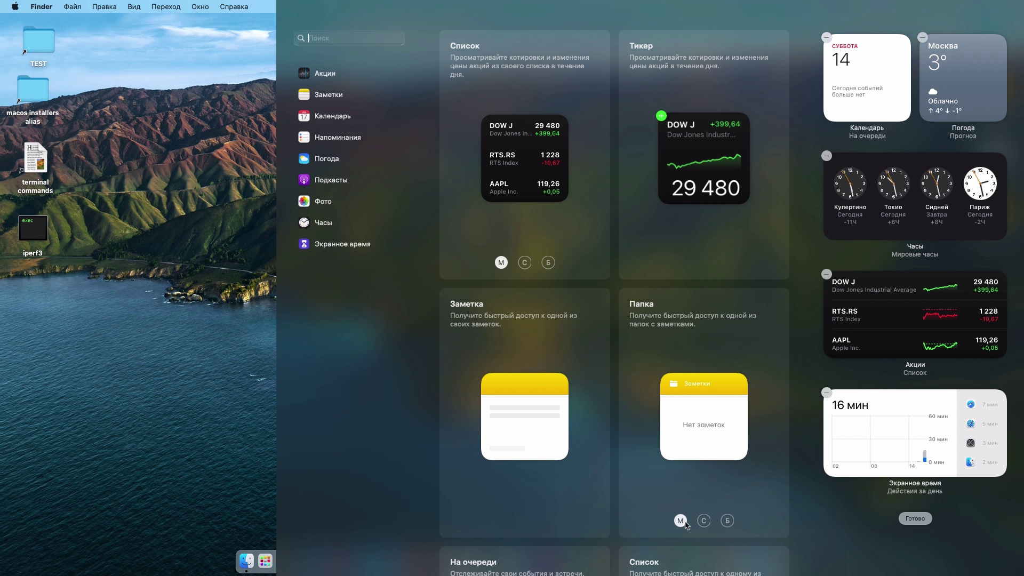
left_click(705, 521)
left_click(728, 520)
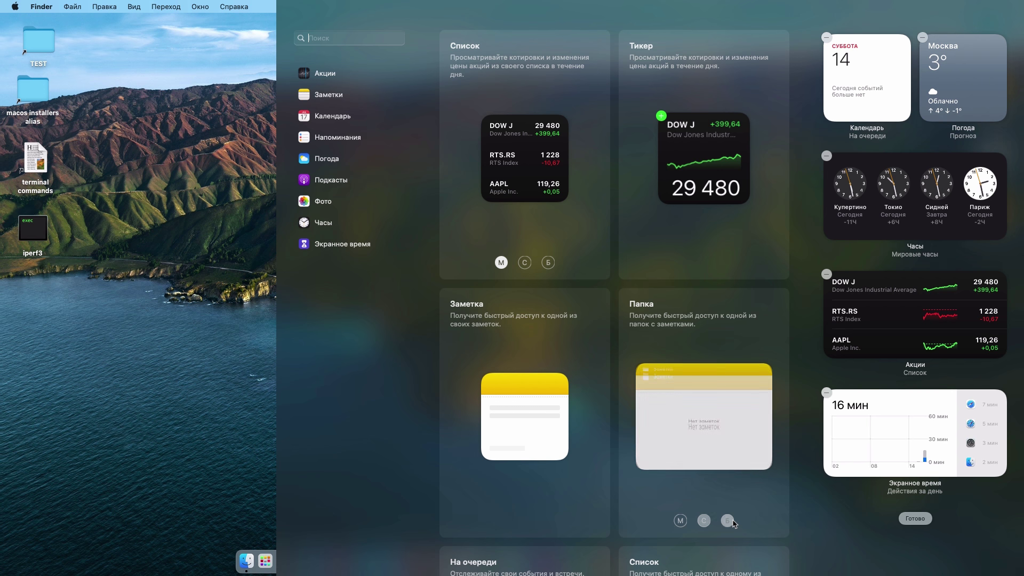
left_click_drag(642, 362, 880, 154)
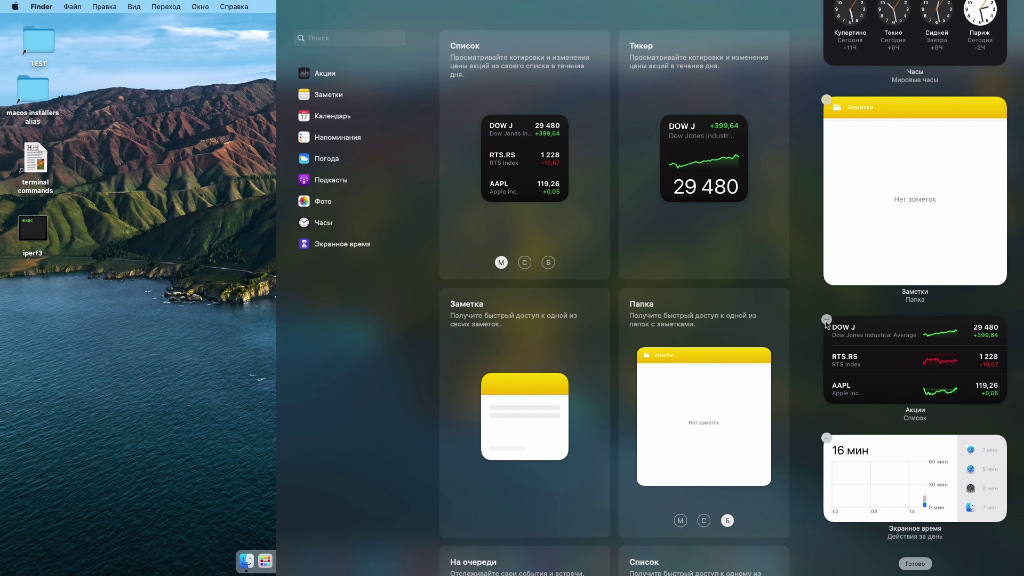
- Remove the Stocks list widget, view the available Calendar widgets and close Notification Center
left_click(826, 319)
left_click(332, 116)
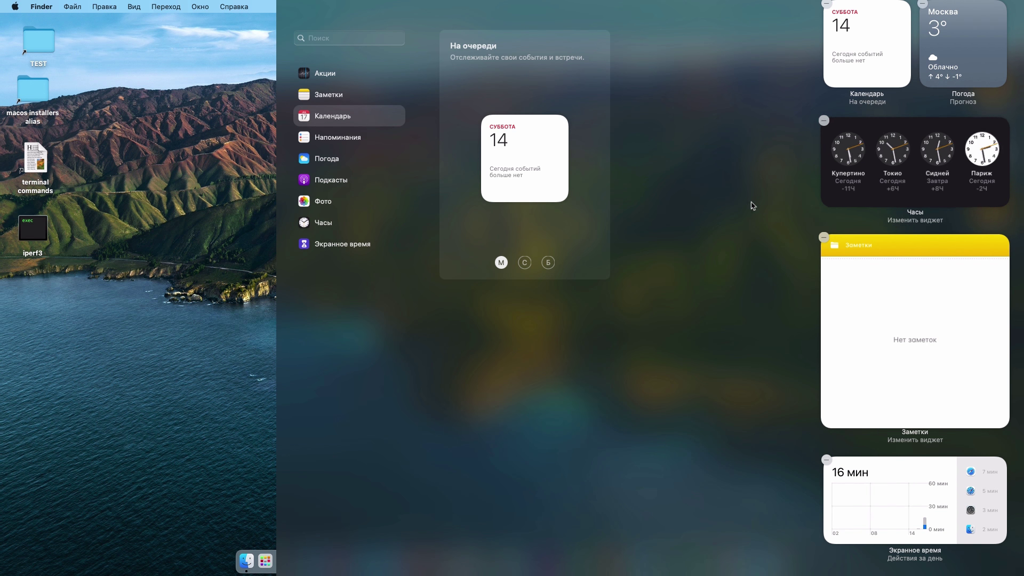
scroll(874, 192, "up", 2)
left_click(1009, 5)
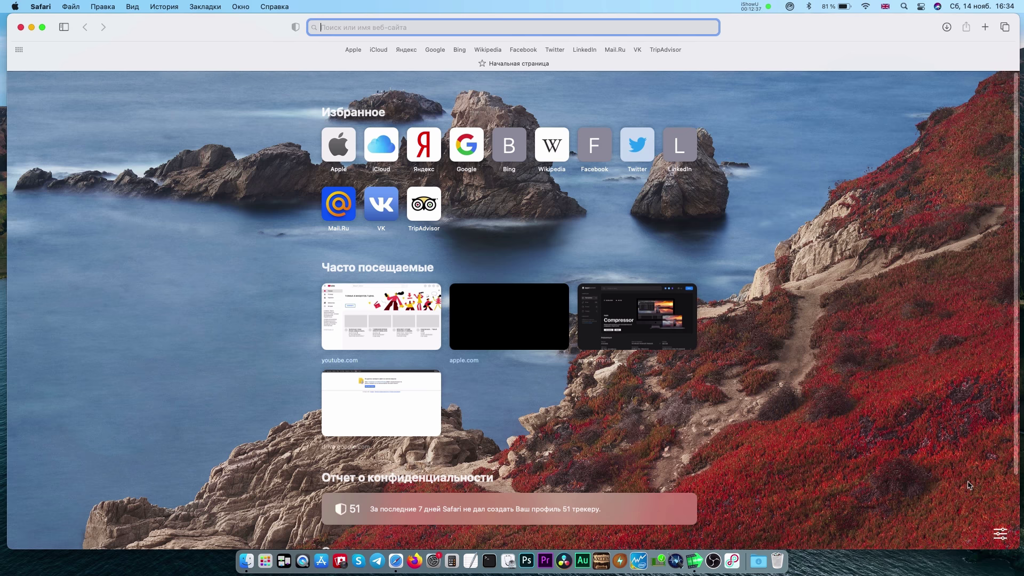
- Review the Safari start page's customization options and its sections down to the reading list
left_click(1000, 533)
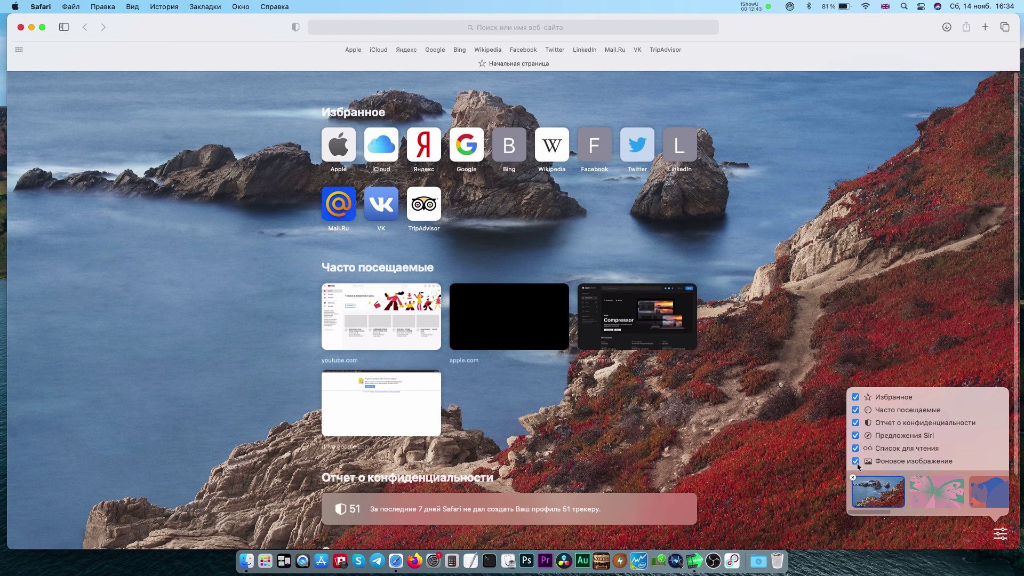
left_click(788, 338)
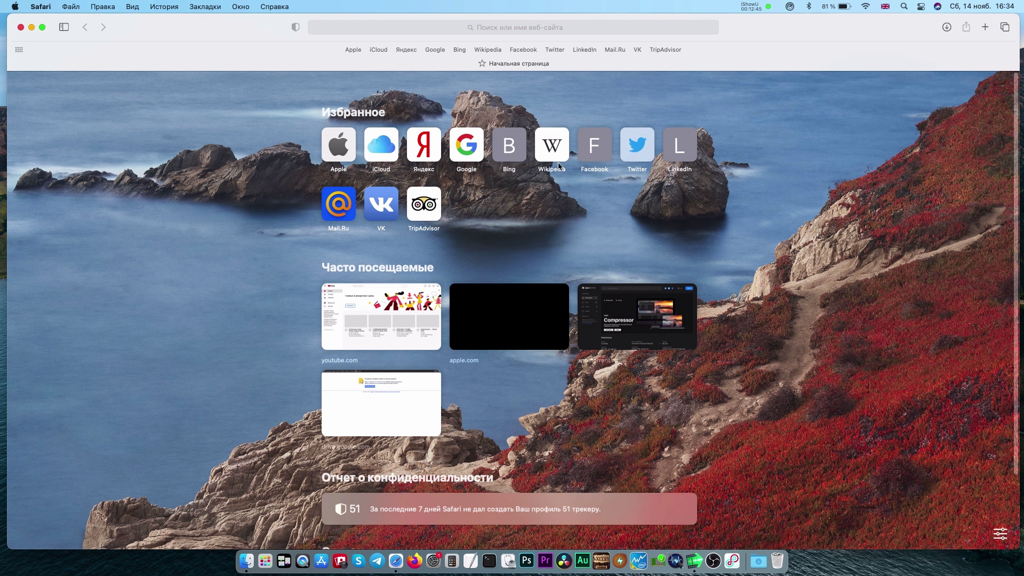
scroll(693, 288, "down", 3)
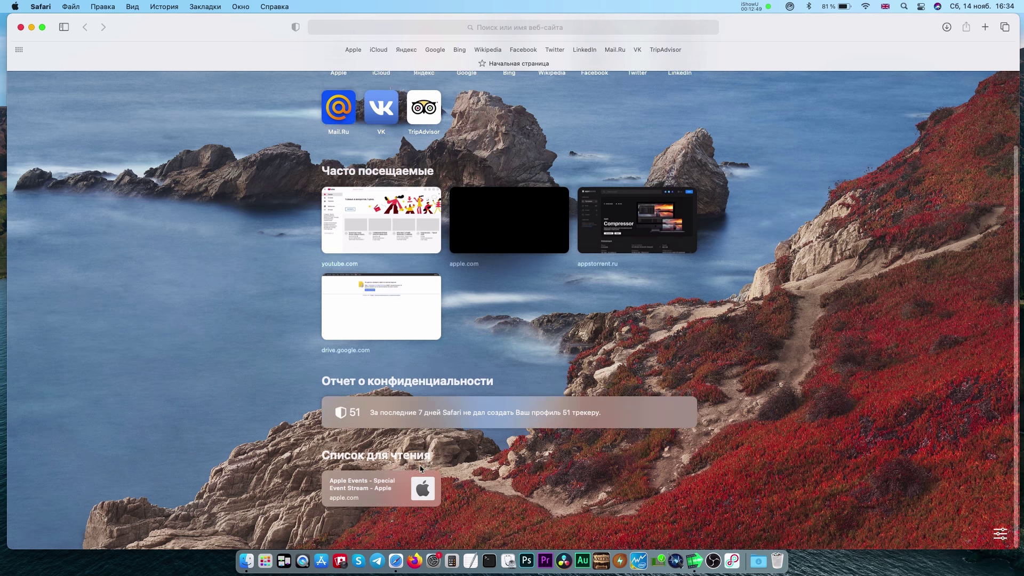
- Set the start page background to the last preset image, with orange, beige, ochre and blue diagonal bands
left_click(1000, 533)
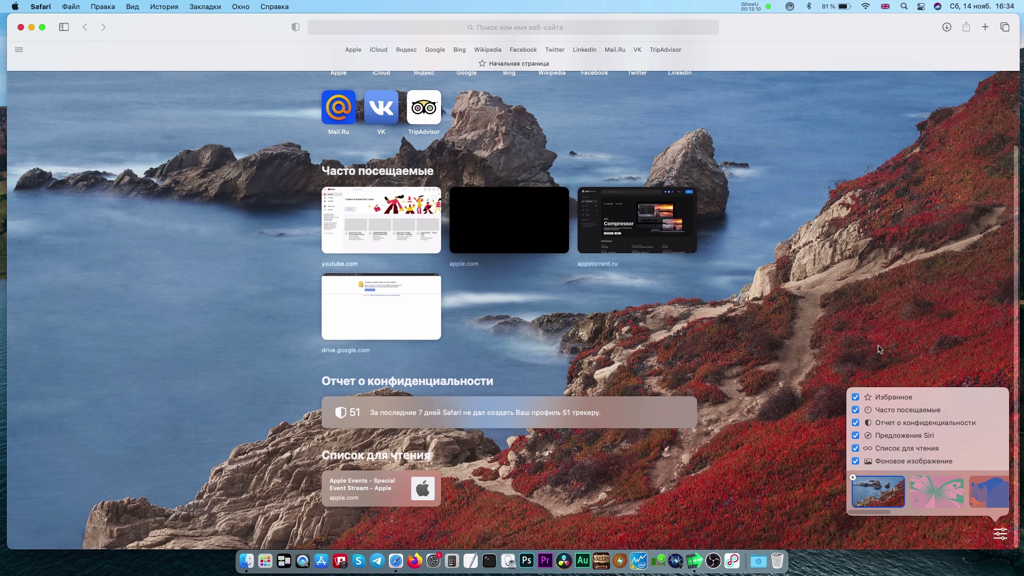
scroll(897, 495, "right", 3)
scroll(898, 496, "right", 5)
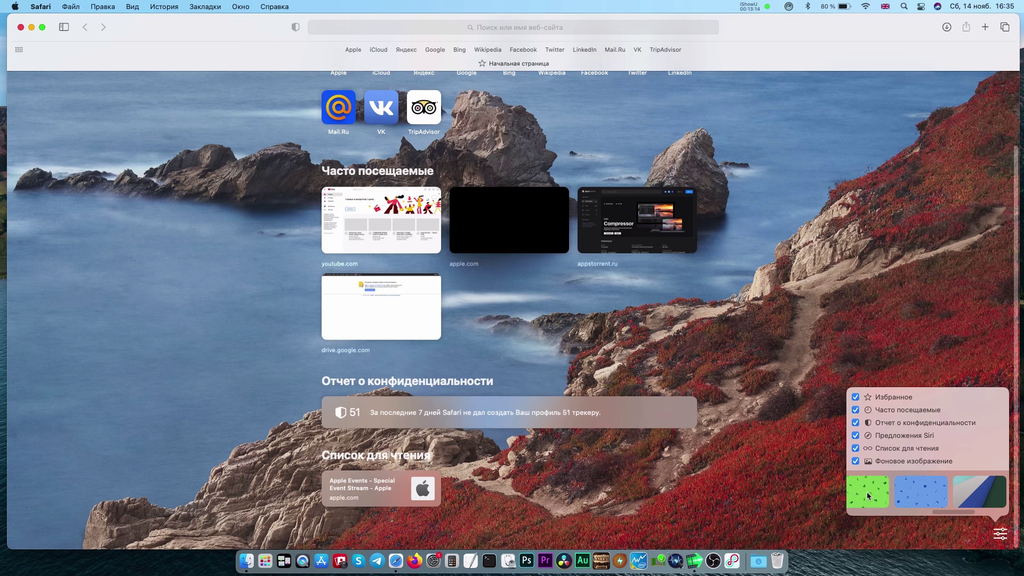
left_click(869, 494)
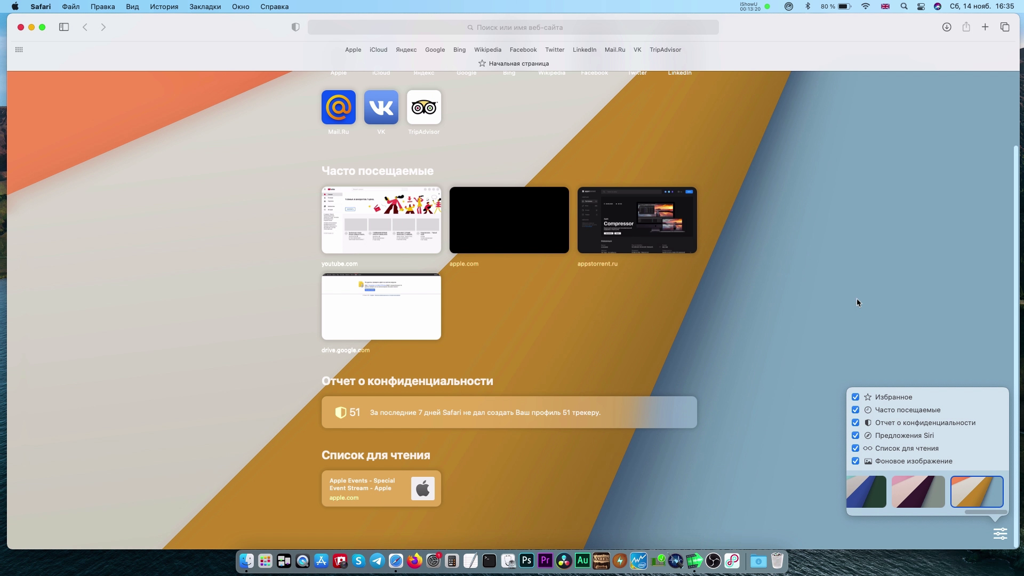
scroll(850, 299, "up", 3)
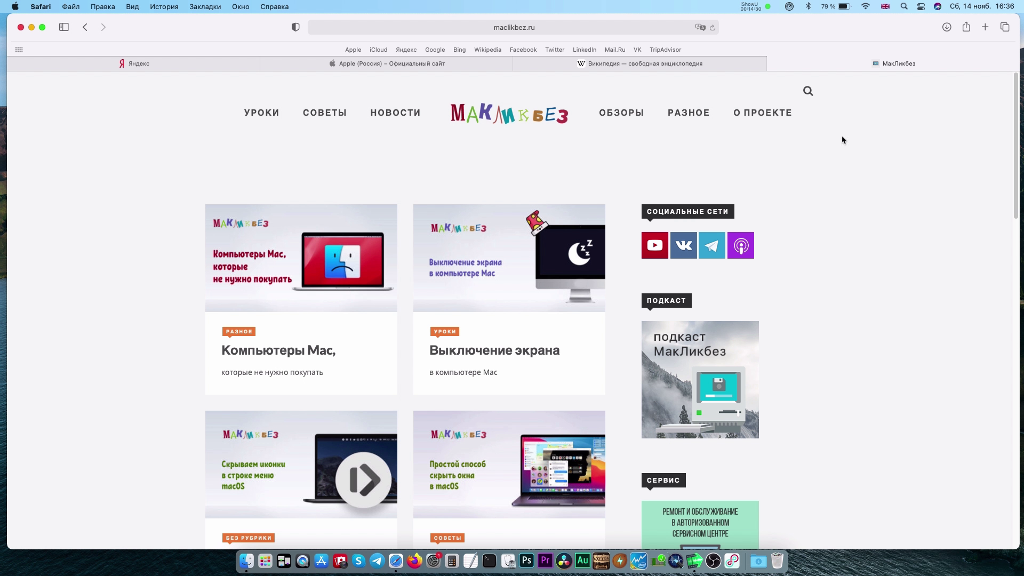
- Browse the maclikbez.ru page and preview the contents of other open tabs, including Wikipedia and Twitter
scroll(841, 140, "down", 12)
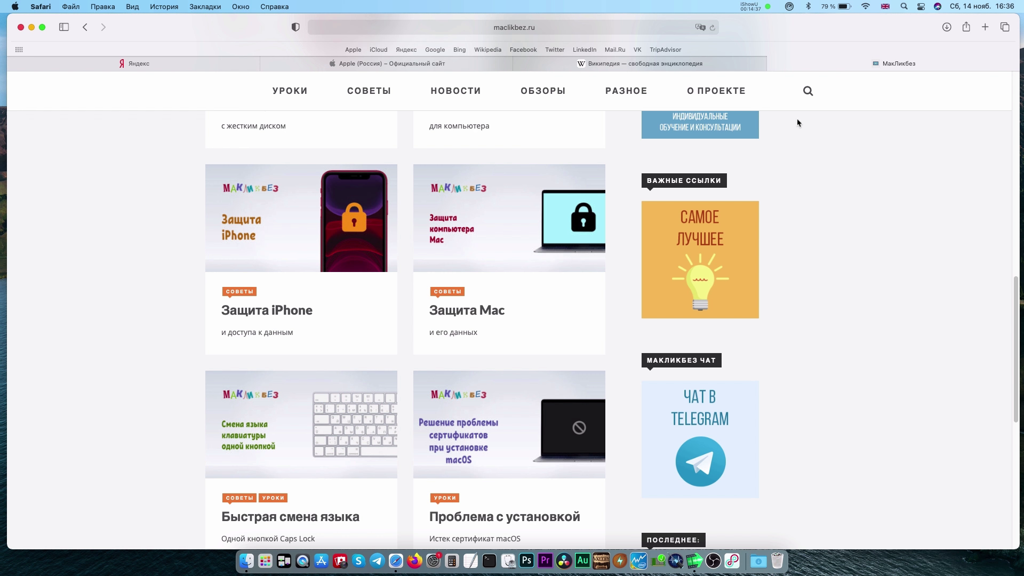
mouse_move(703, 68)
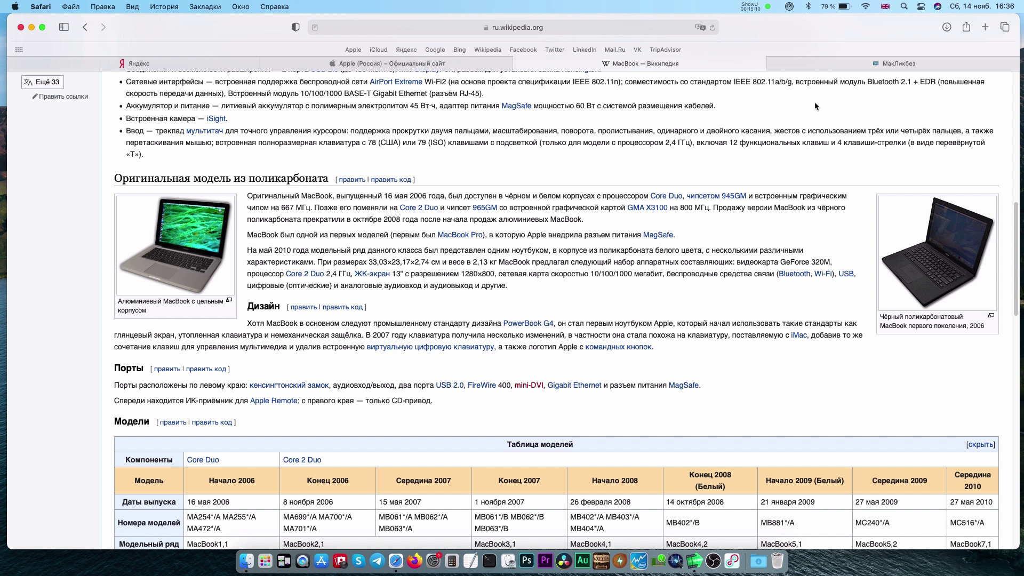
left_click(837, 62)
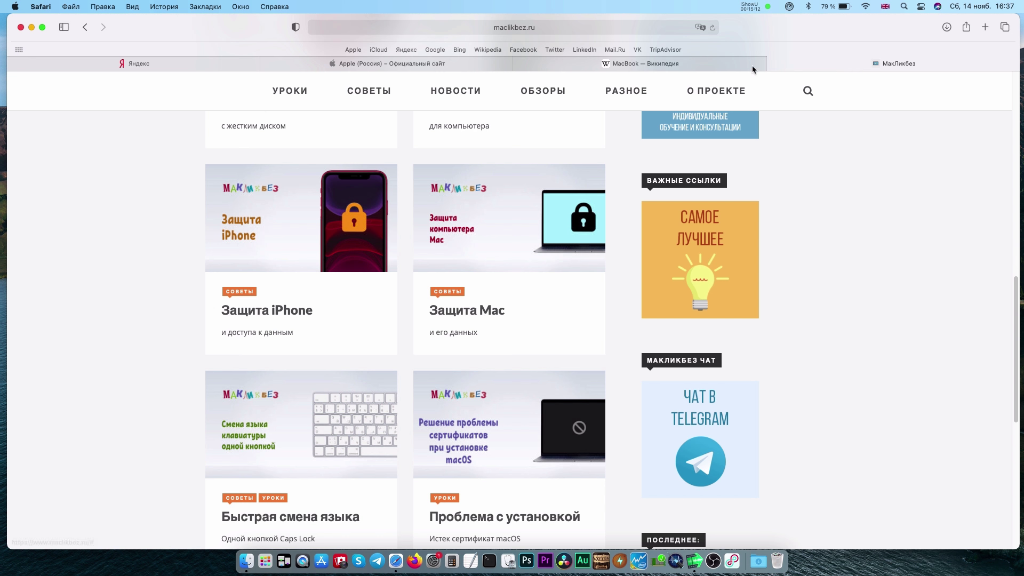
mouse_move(711, 67)
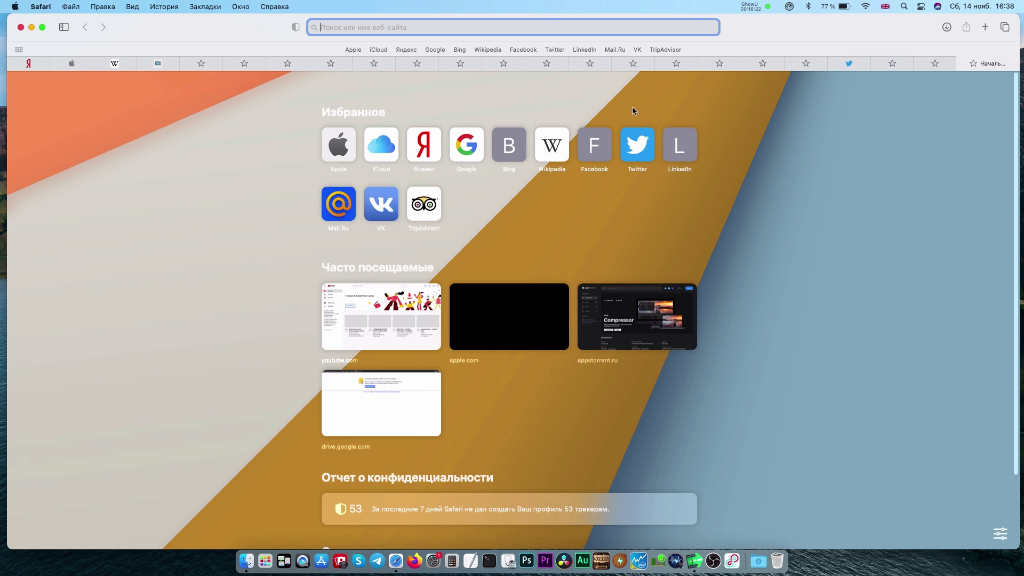
mouse_move(849, 65)
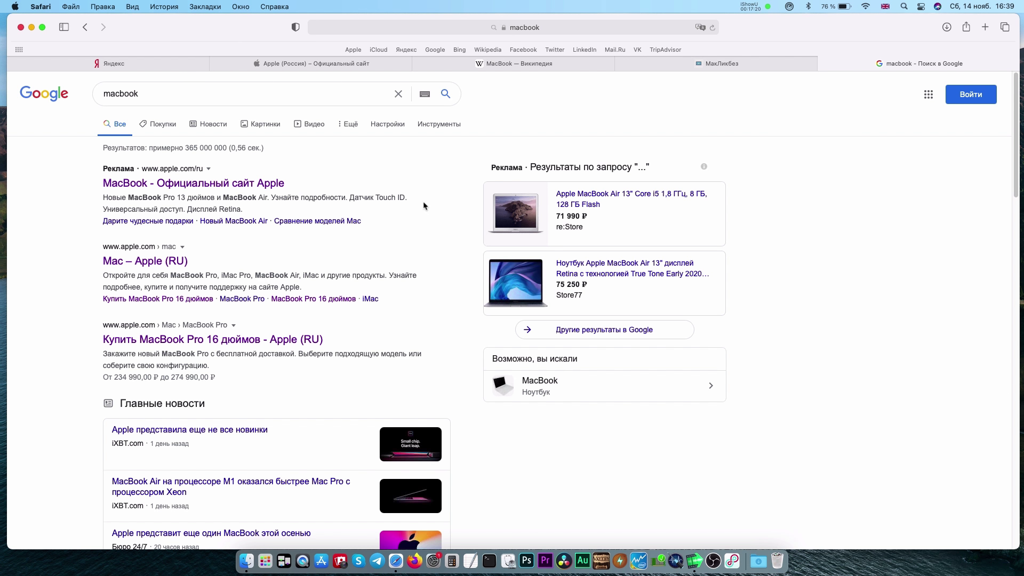
- Check the tracker privacy reports for google.com and apple.com, and expand the list of trackers on the Google results page
left_click(297, 29)
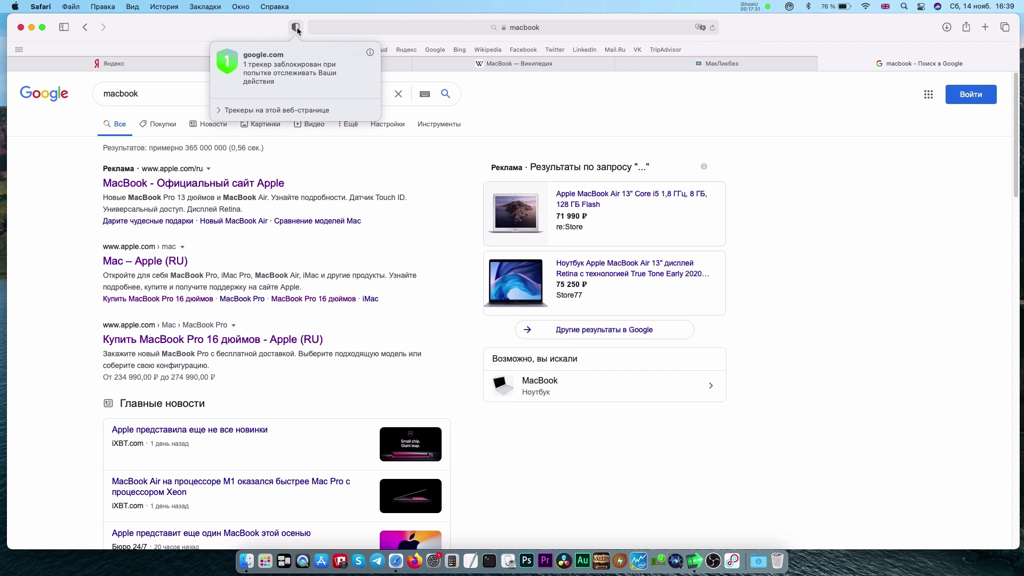
key("super+2")
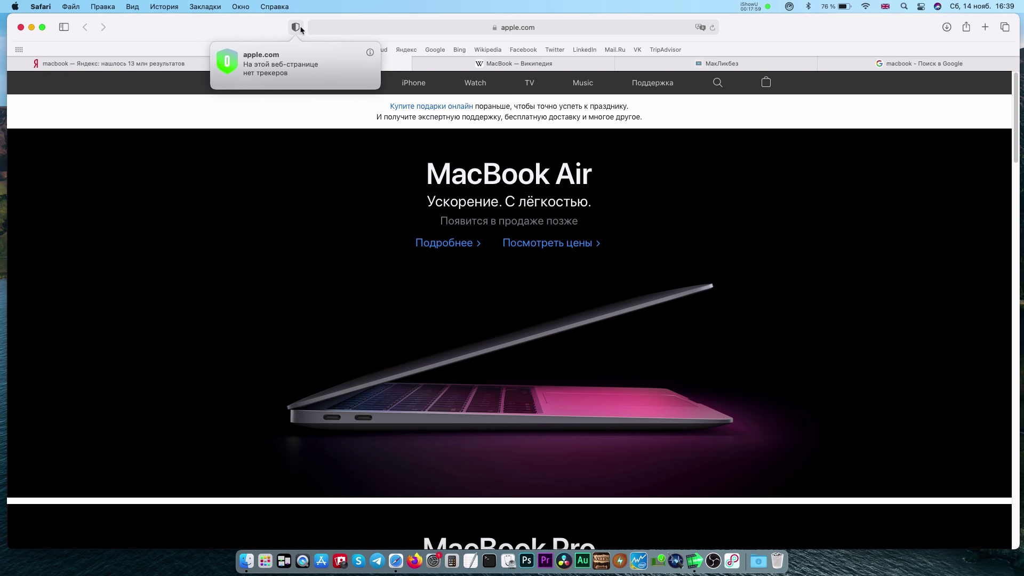
key("super+5")
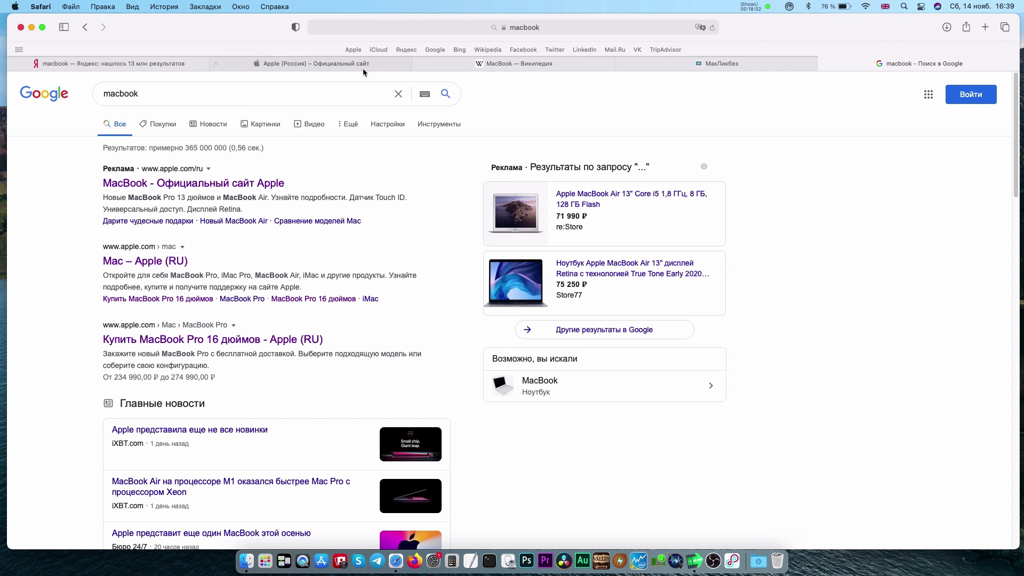
left_click(295, 27)
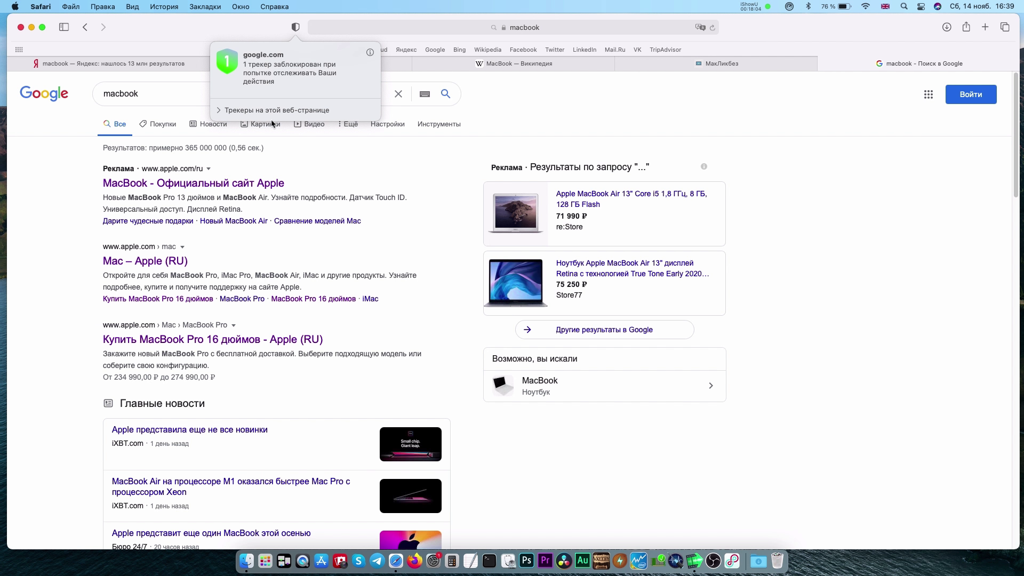
left_click(224, 111)
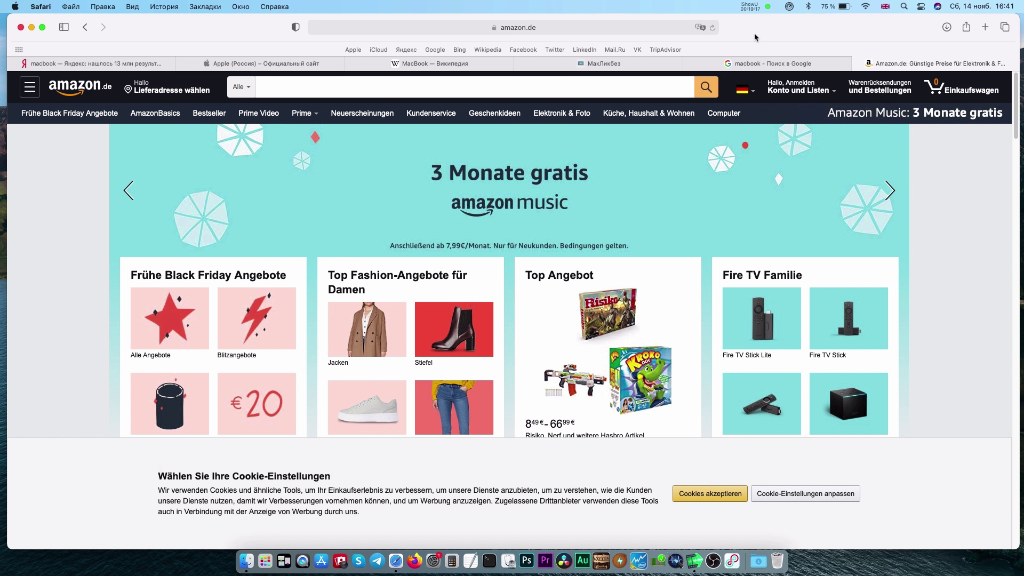
- Translate the amazon.de page into Russian, enabling the beta translation feature
left_click(699, 29)
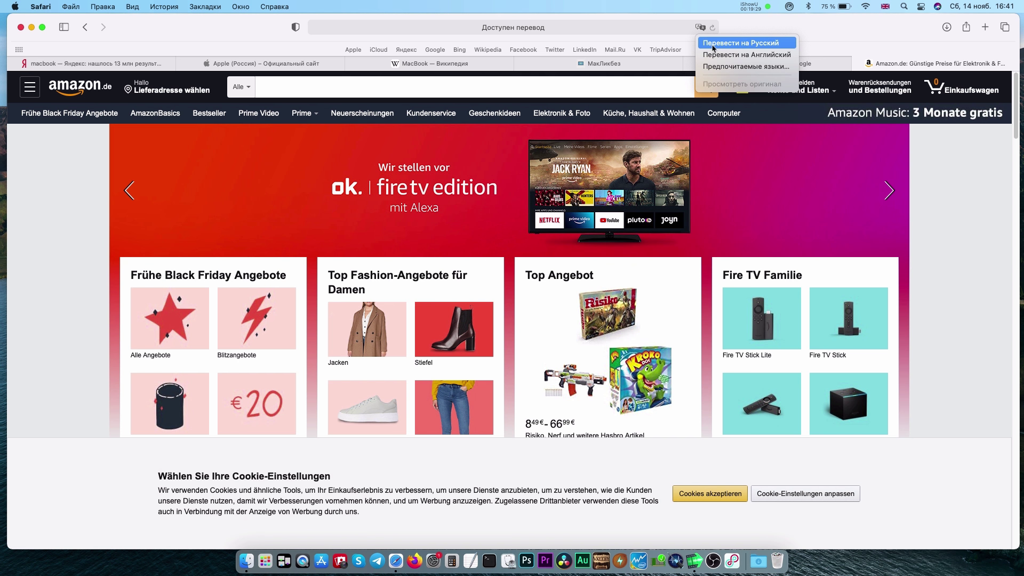
left_click(713, 47)
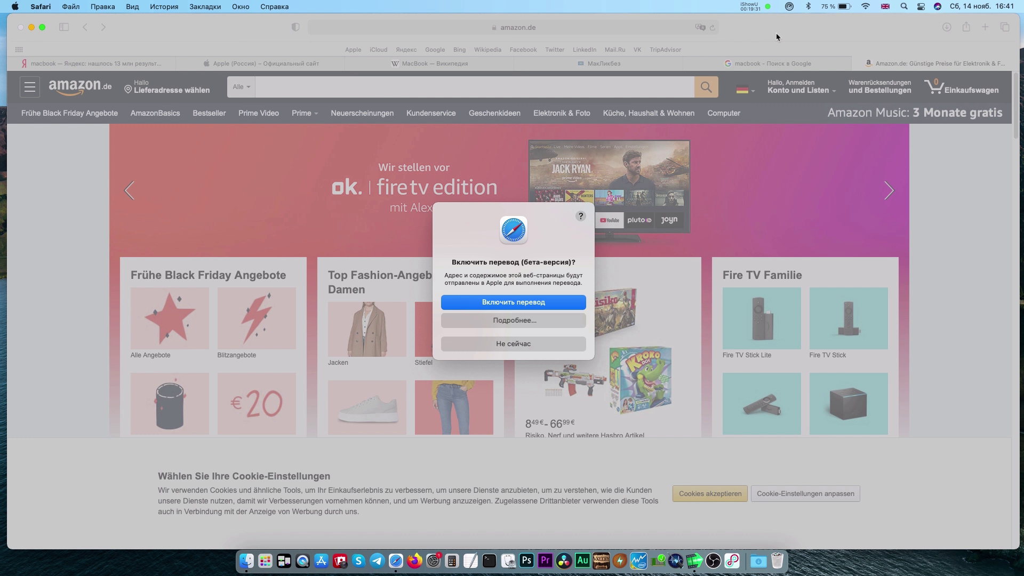
left_click(545, 302)
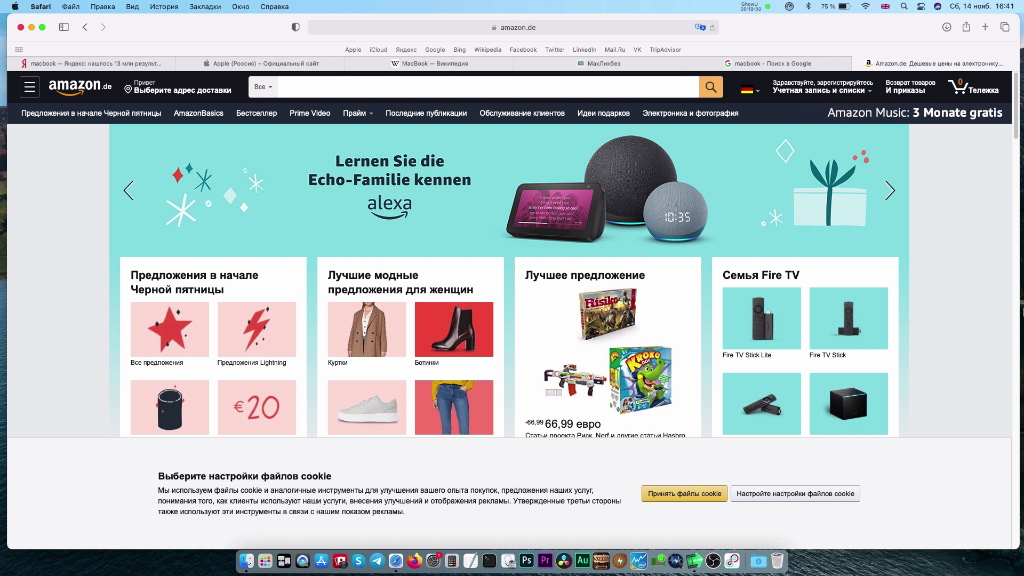
- Open a new tab and inspect the playback settings of the YouTube video "COSTA RICA IN 4K 60fps HDR (ULTRA HD)"
key("super+t")
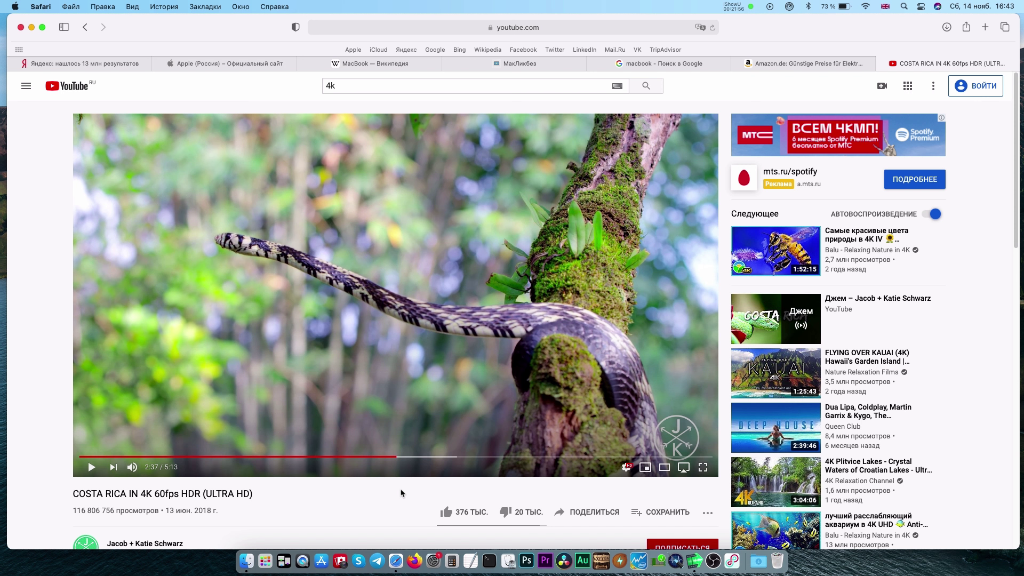
left_click(626, 467)
left_click(622, 436)
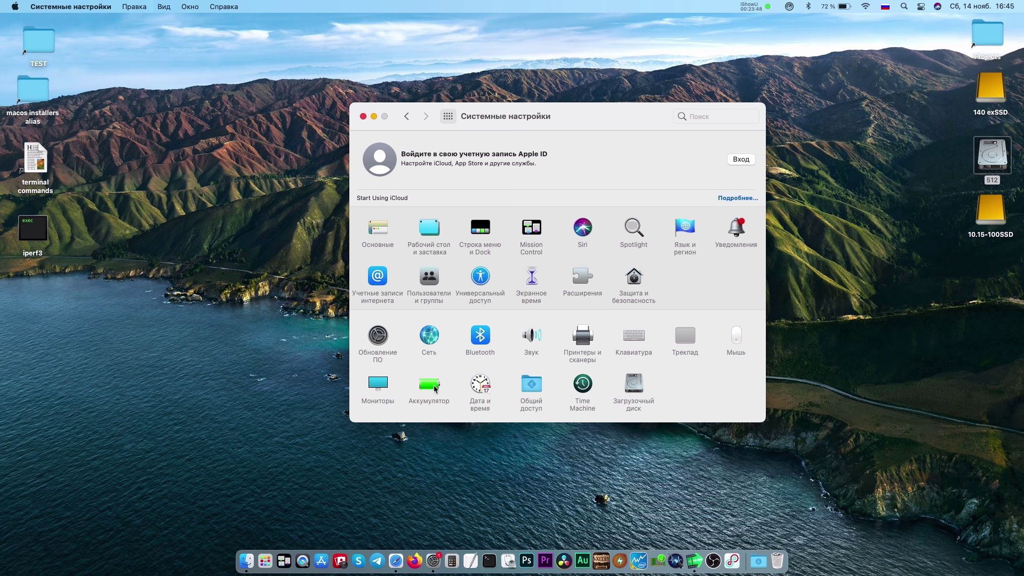
- Review the system's battery preferences: power adapter and battery options, plus the usage history for the last 24 hours and 10 days
left_click(433, 386)
left_click(415, 290)
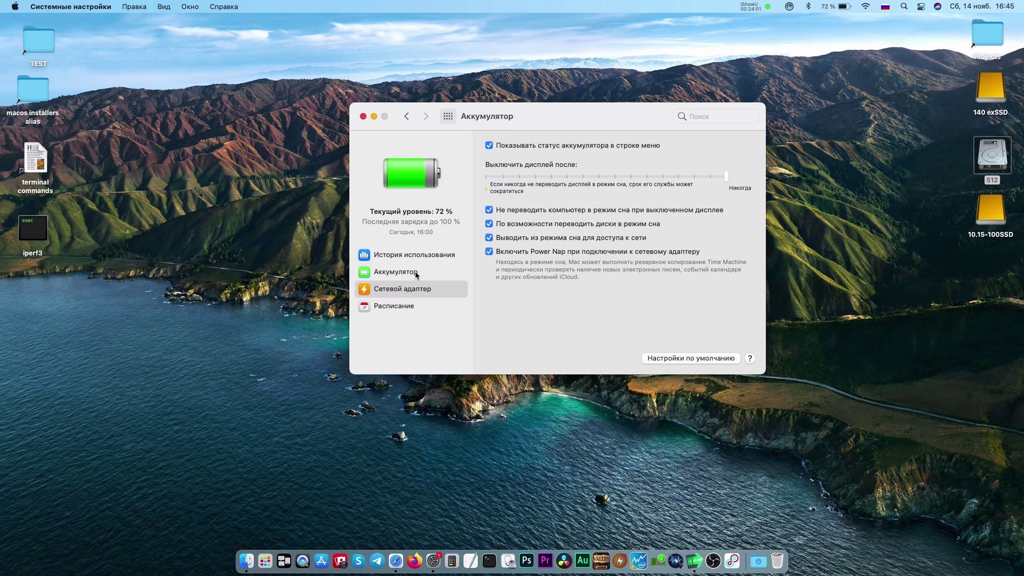
left_click(417, 273)
left_click(414, 292)
left_click(409, 257)
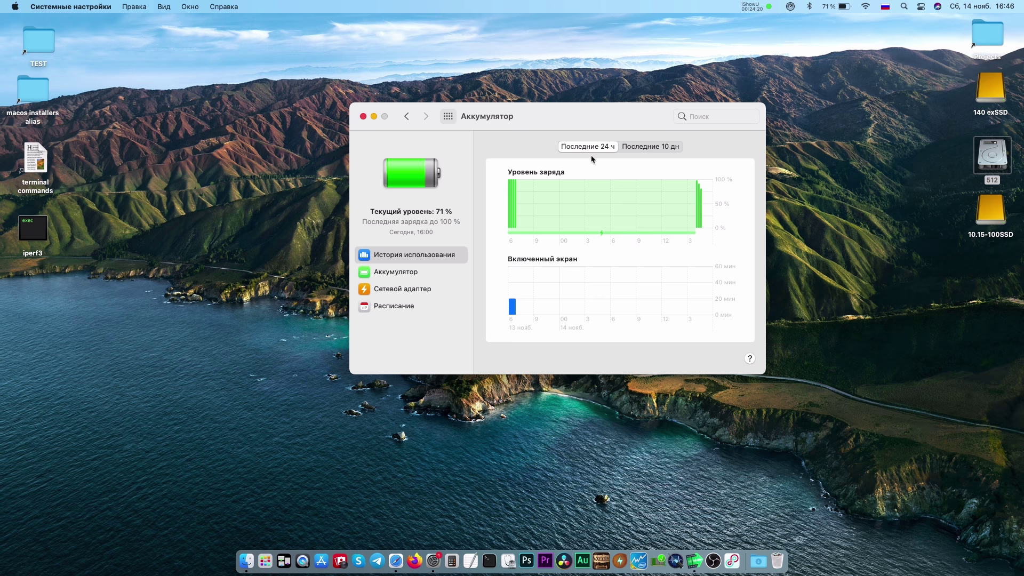
left_click(658, 149)
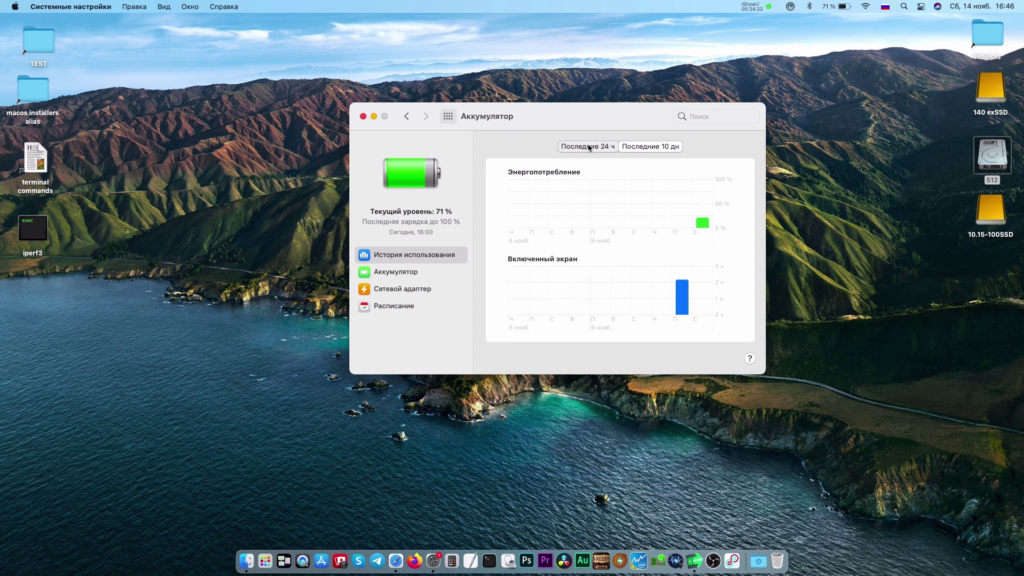
left_click(426, 273)
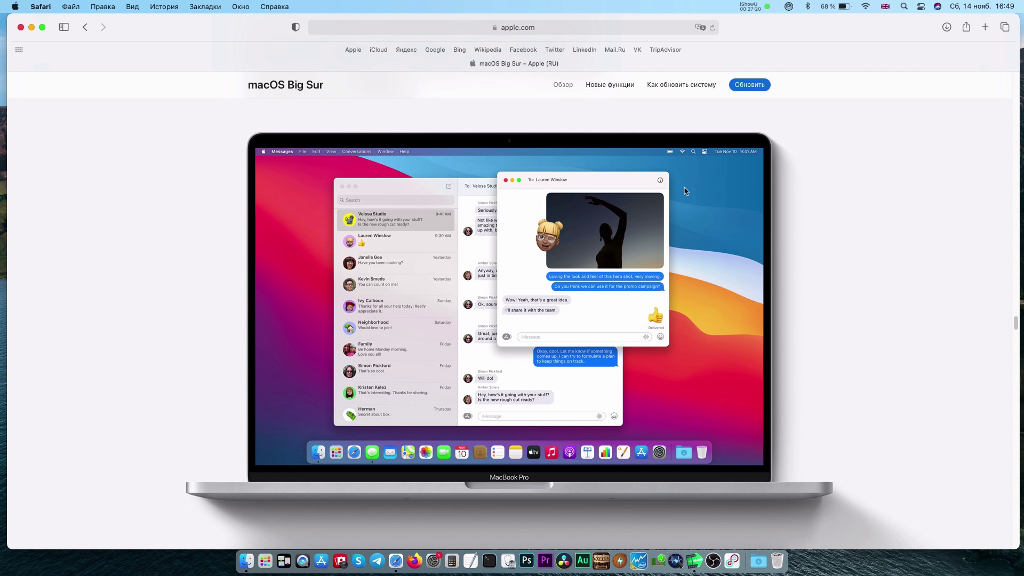
- Read about the new Messages features on Apple's macOS Big Sur page, including pinned conversations and reply threads
scroll(685, 191, "down", 10)
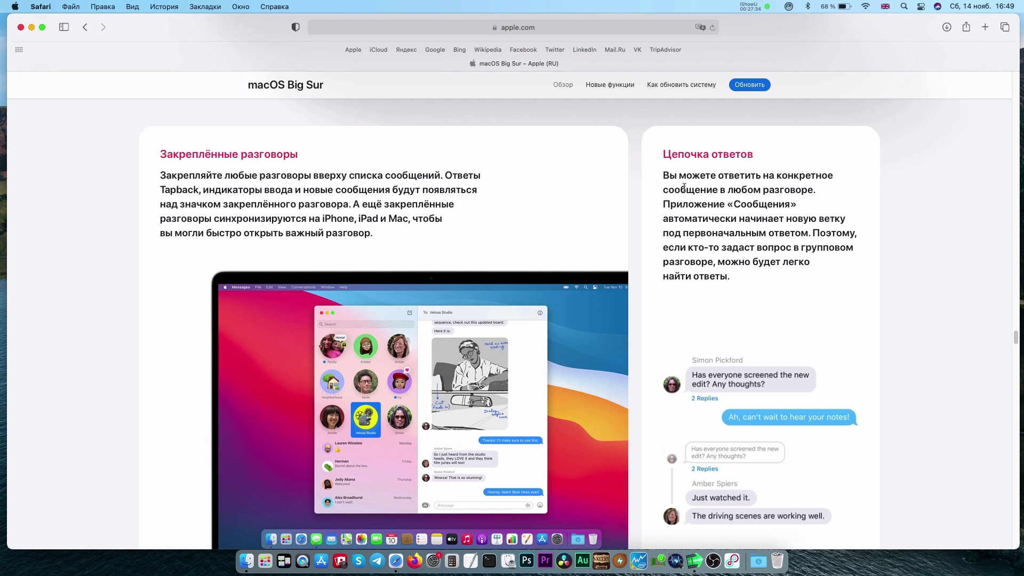
scroll(684, 186, "down", 2)
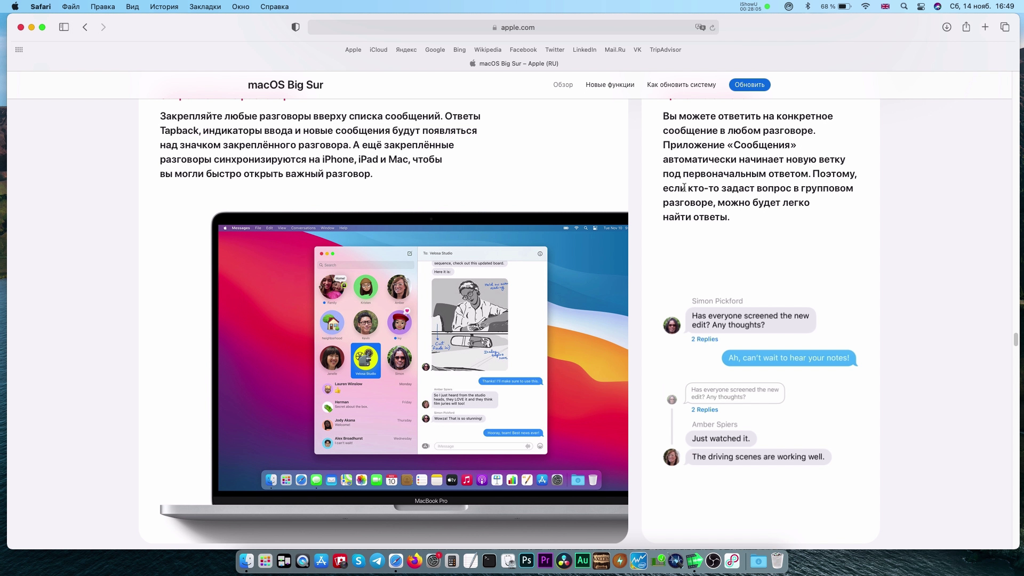
scroll(683, 187, "down", 4)
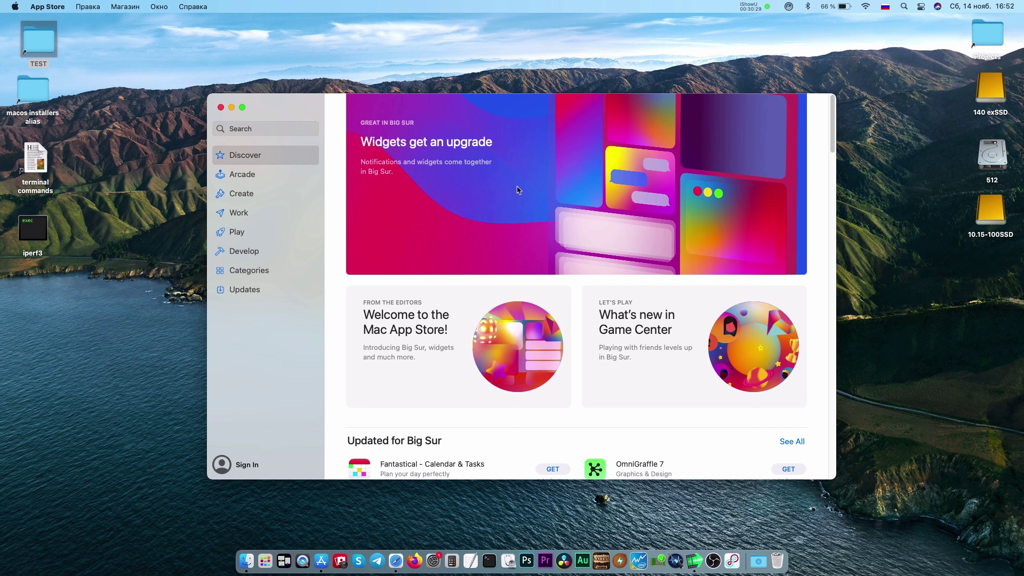